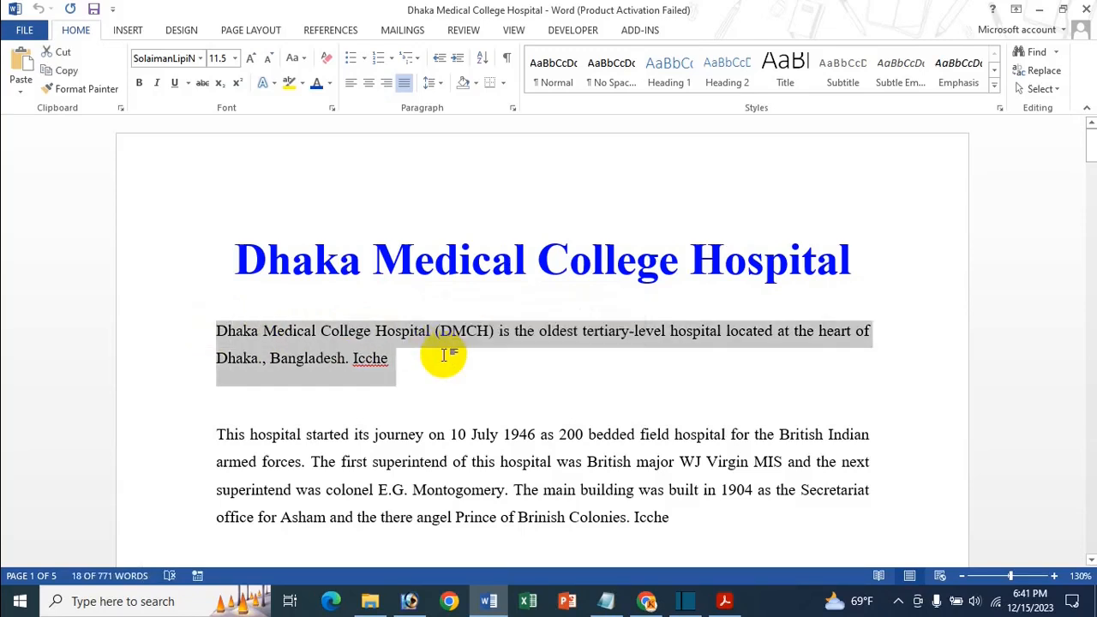
# Step: Delete the selected opening paragraph below the title, and practise undoing, redoing and again undoing that deletion
pyautogui.press('Delete')
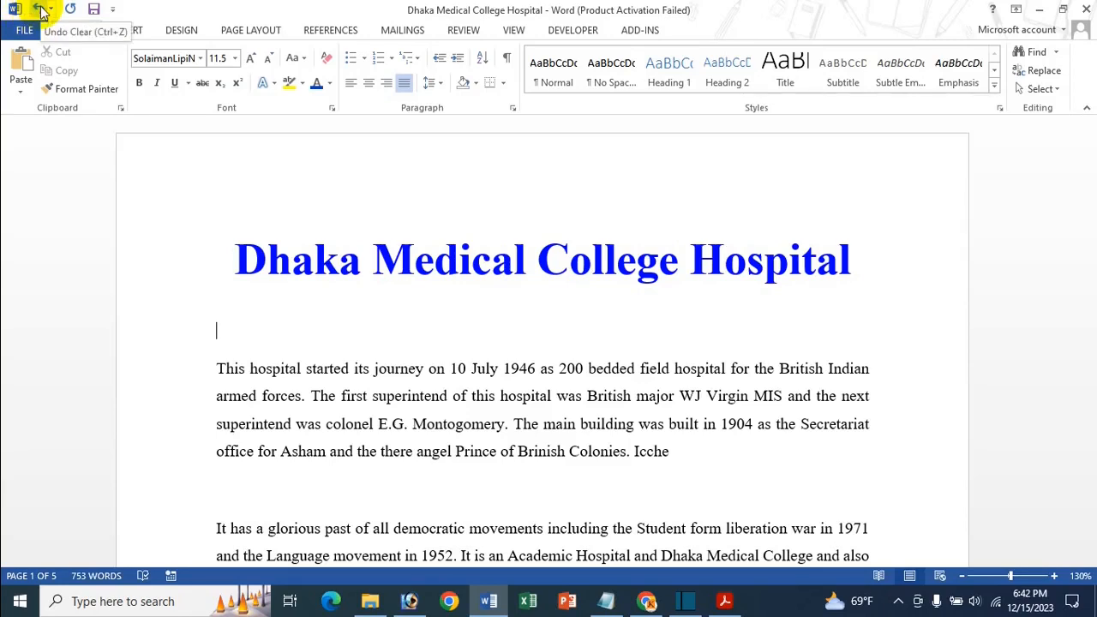
pyautogui.click(40, 12)
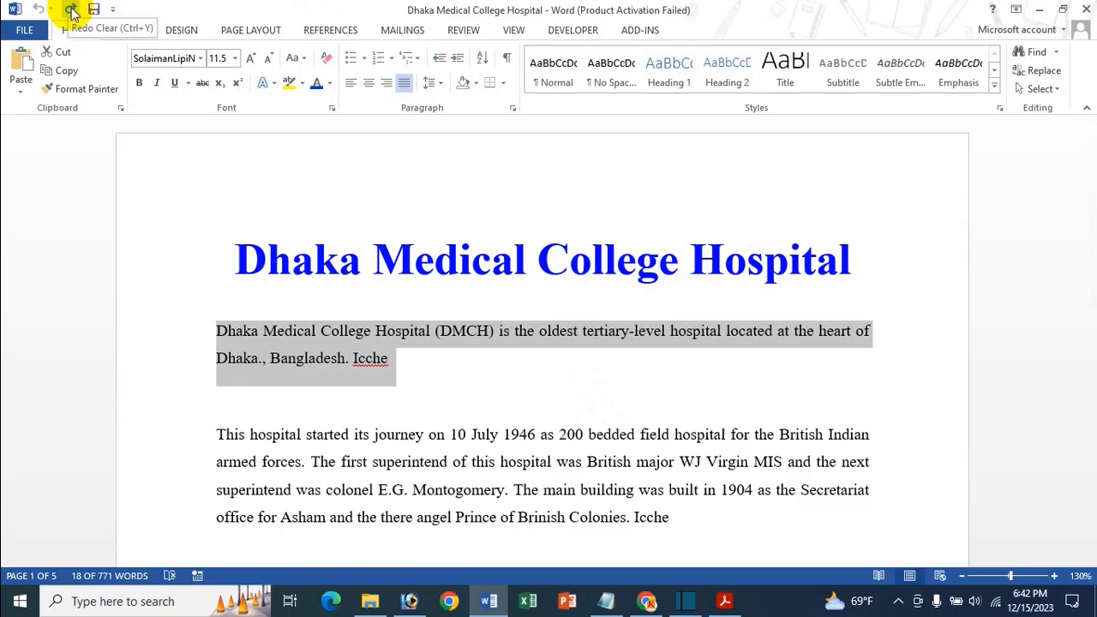
pyautogui.click(70, 10)
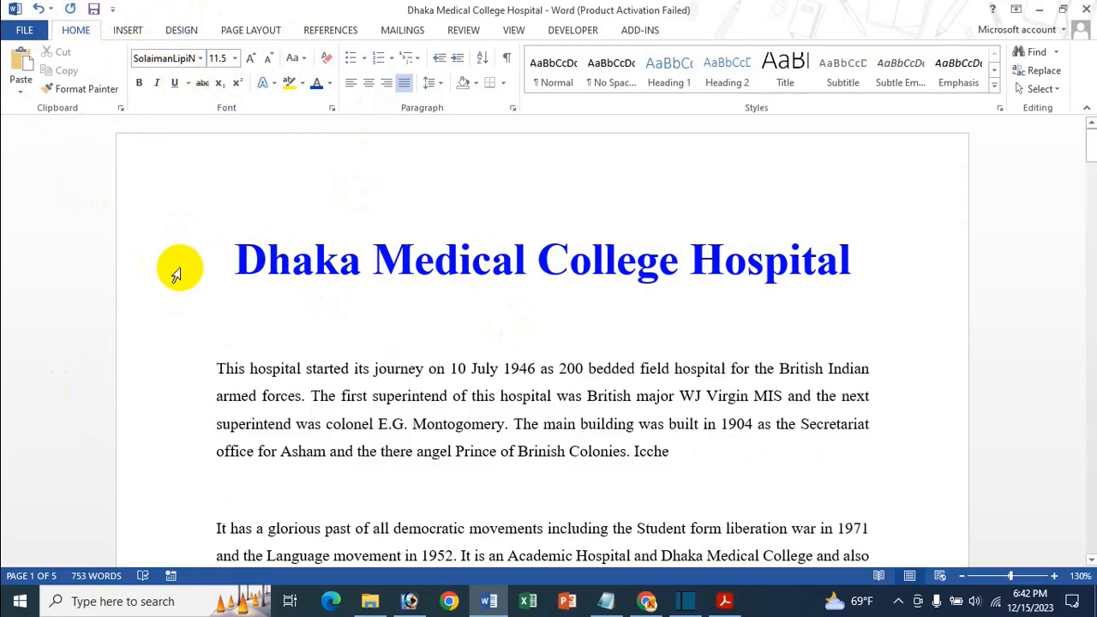
pyautogui.hotkey('ctrl', 'z')
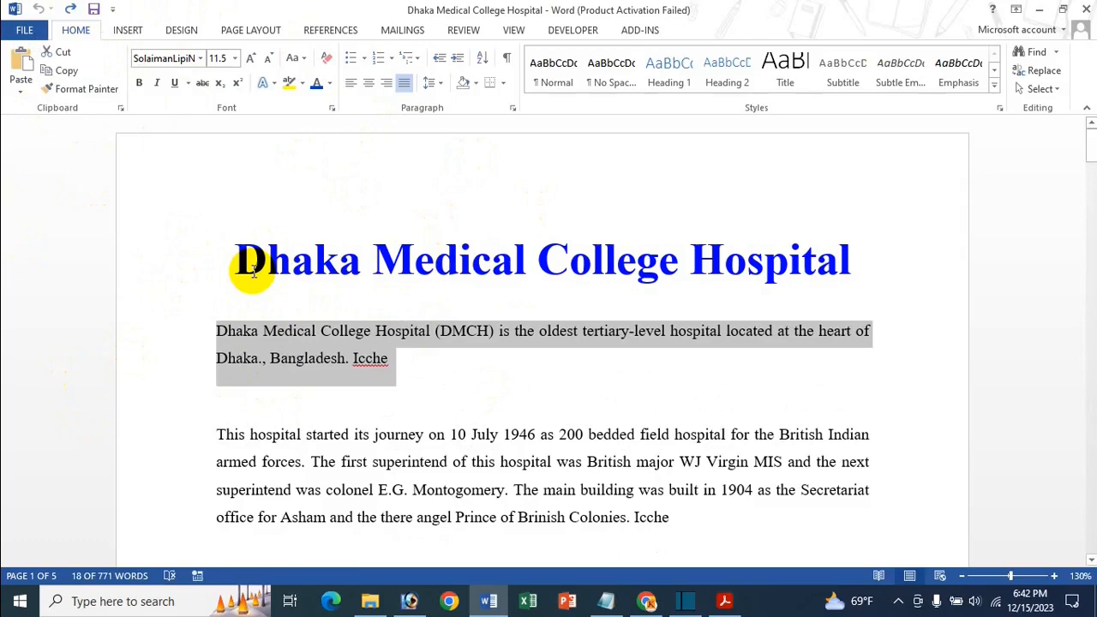
# Step: Delete the opening paragraph once more and undo the deletion, placing the cursor back in its text
pyautogui.press('Delete')
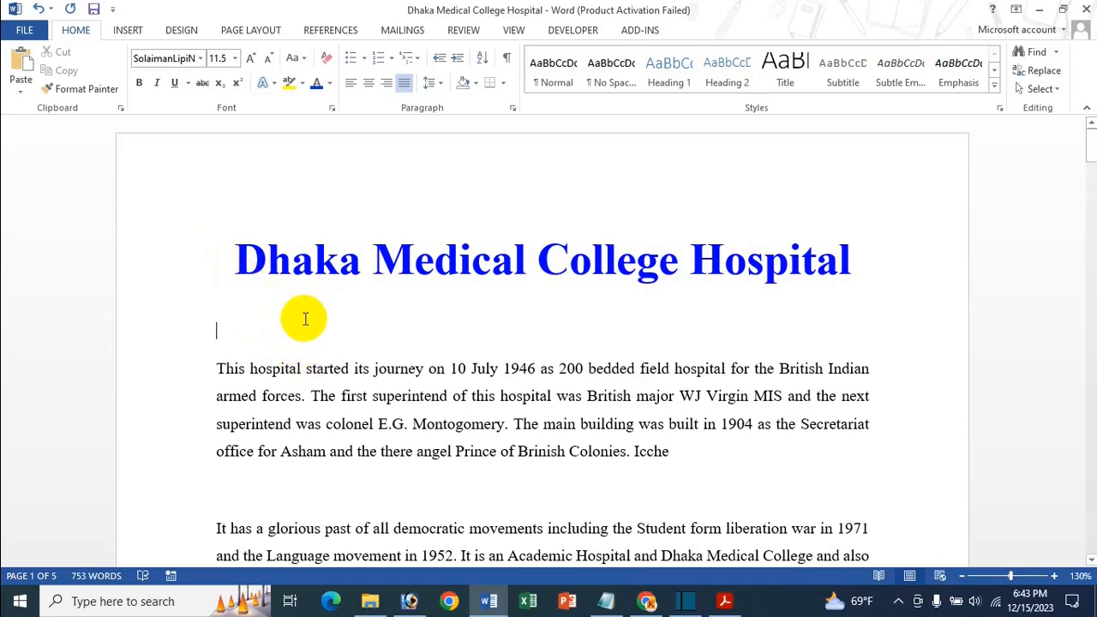
pyautogui.hotkey('ctrl', 'z')
pyautogui.click(331, 365)
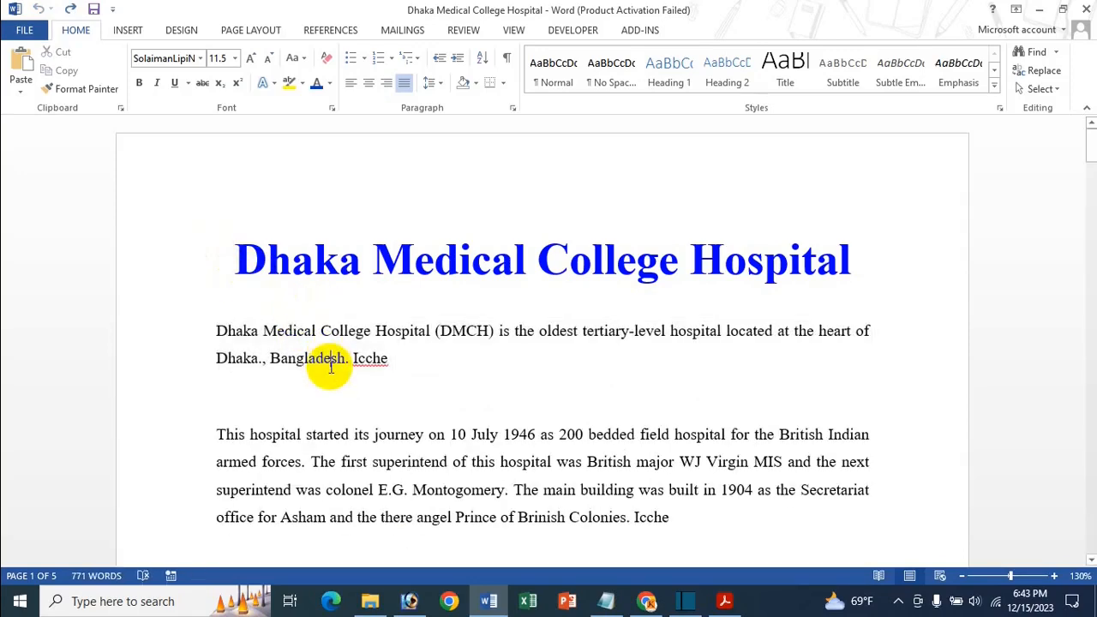
pyautogui.click(41, 9)
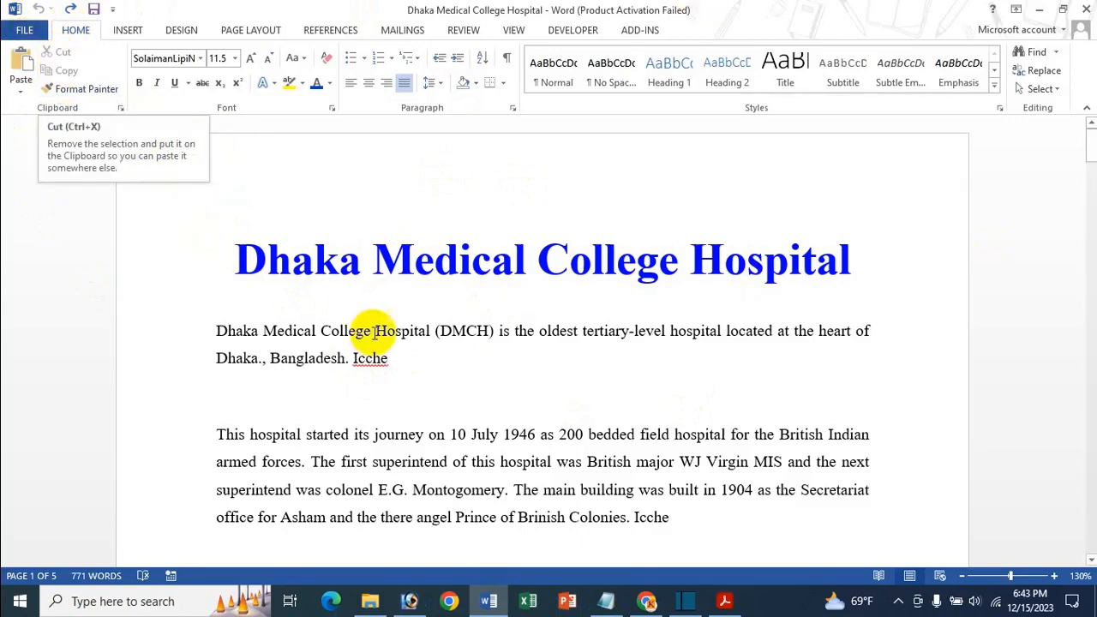
pyautogui.click(442, 350)
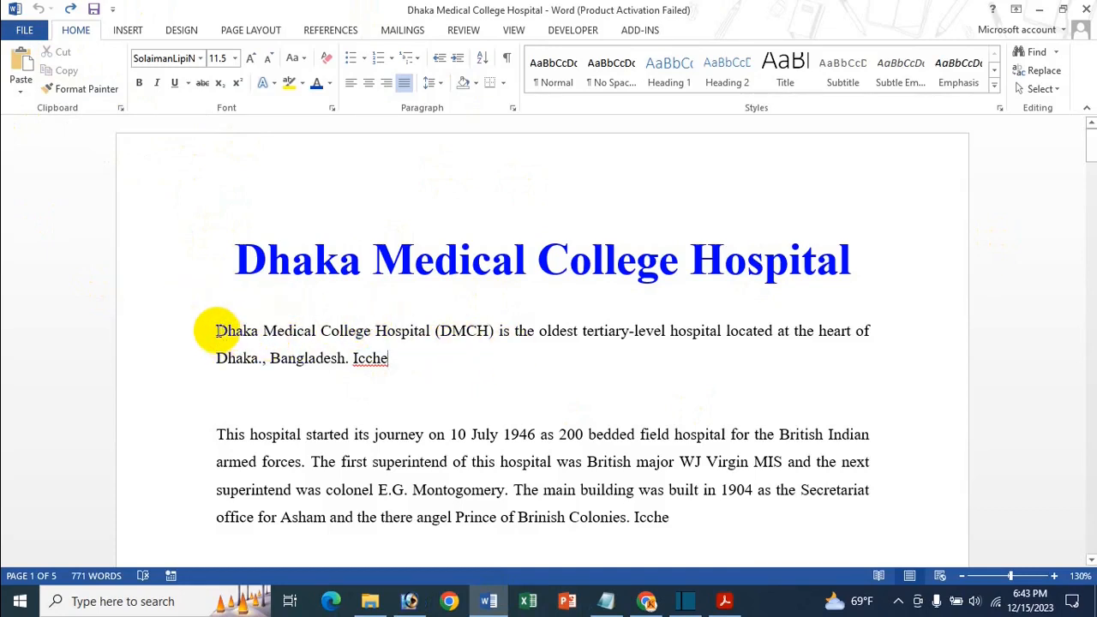
# Step: Copy "Dhaka Medical College Hospital" from the start of the opening paragraph and paste it on the empty line below that paragraph
pyautogui.moveTo(217, 336); pyautogui.dragTo(428, 335)
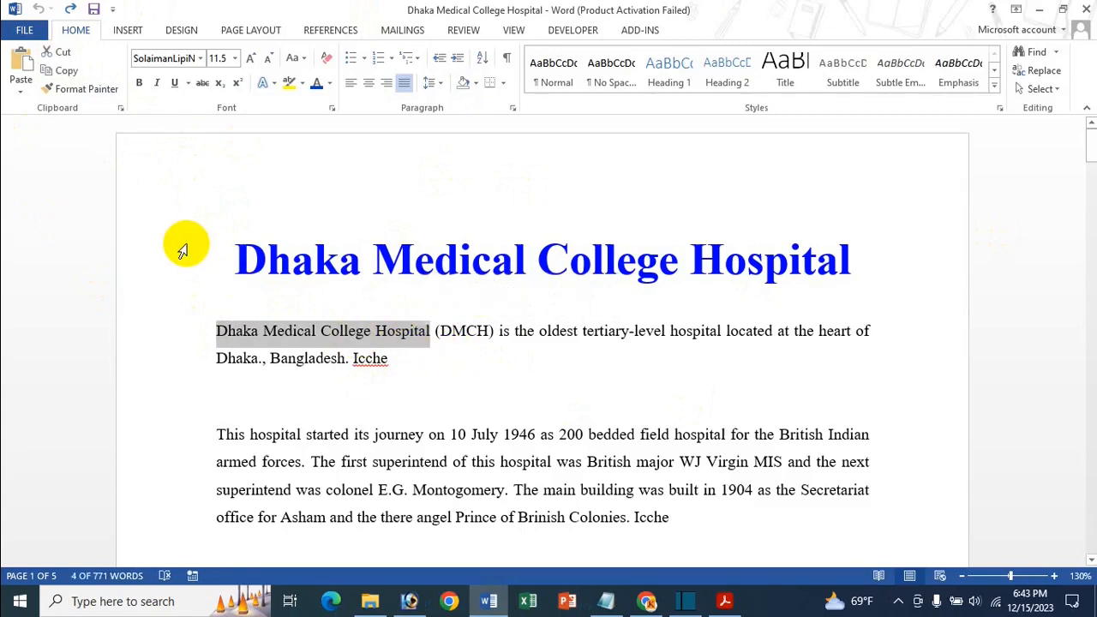
pyautogui.click(68, 72)
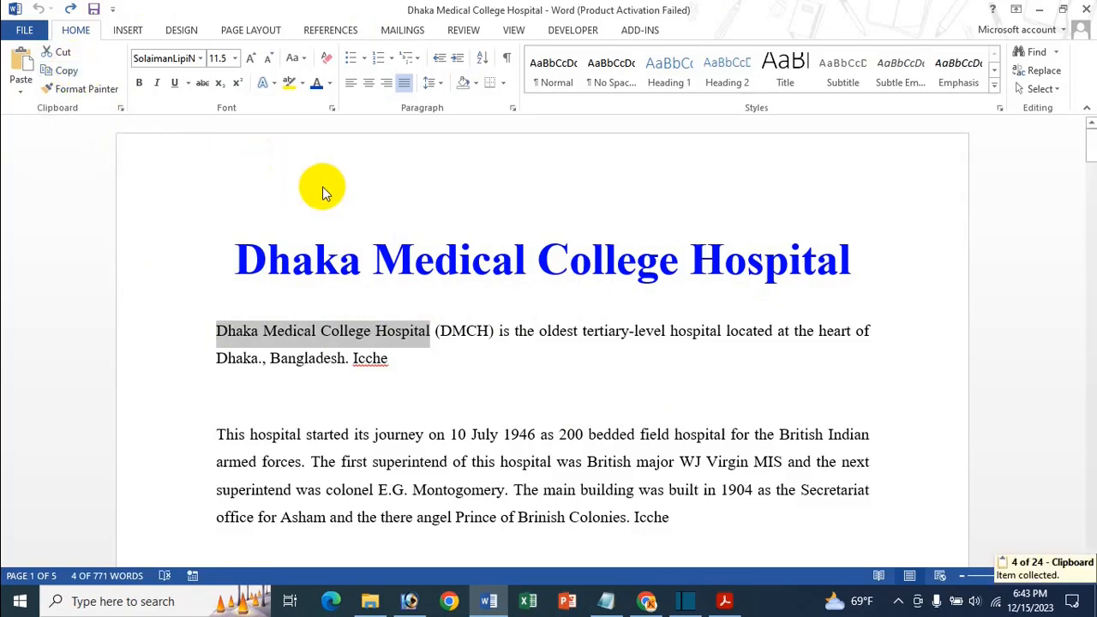
pyautogui.click(426, 362)
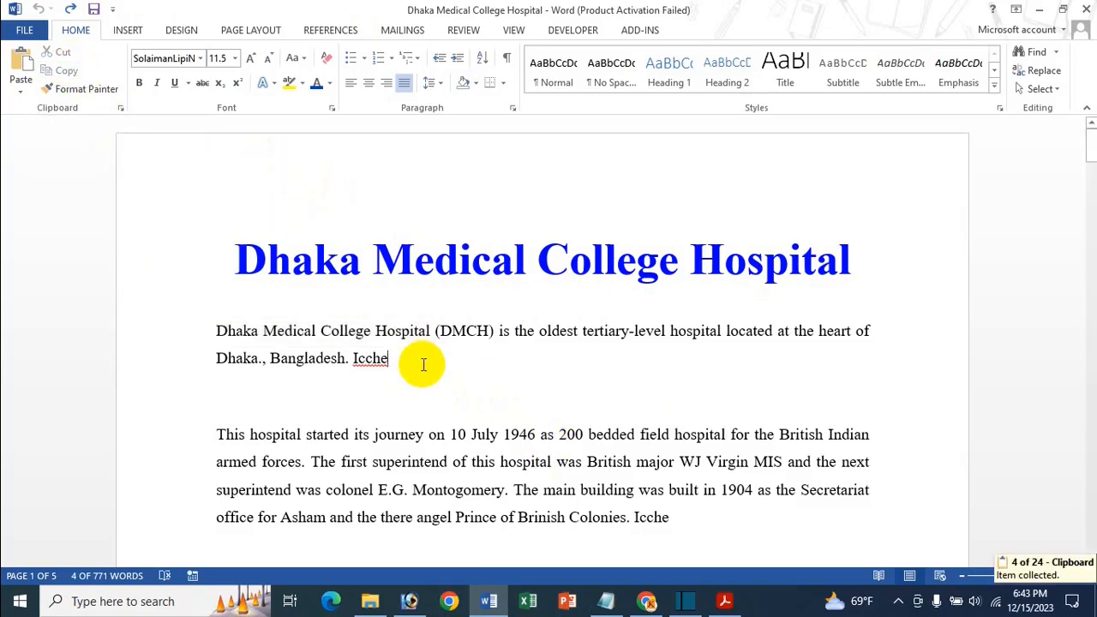
pyautogui.click(323, 396)
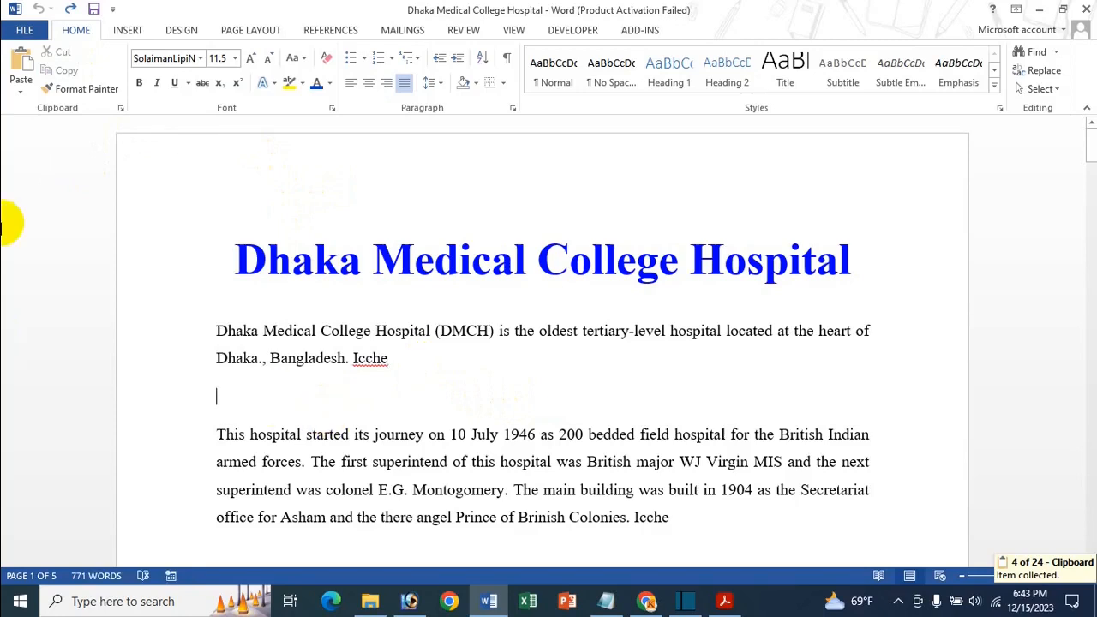
pyautogui.click(21, 62)
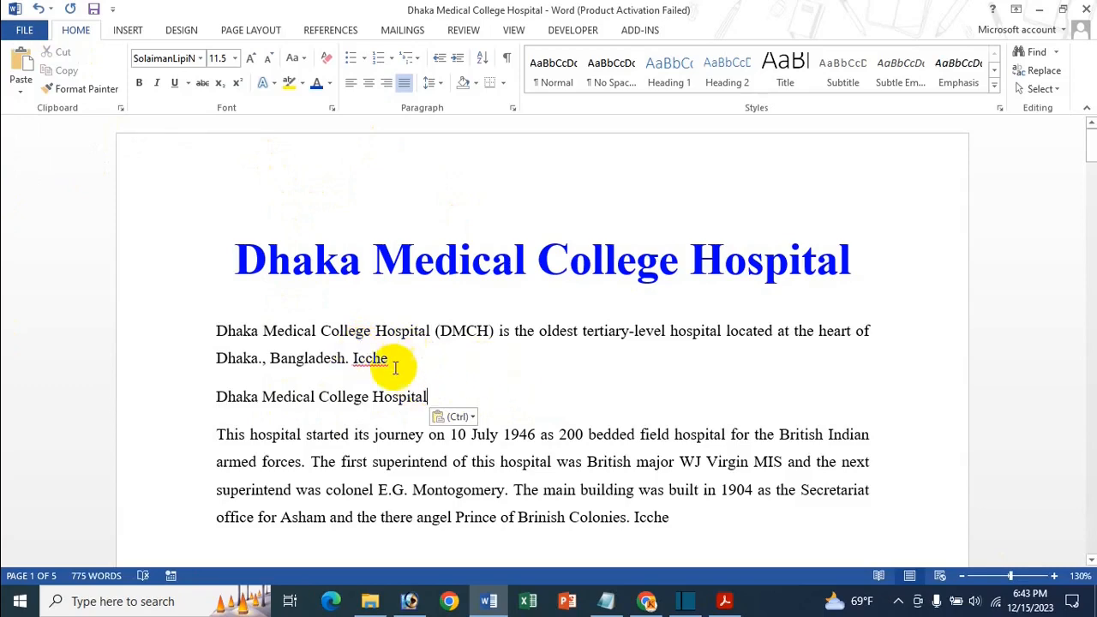
# Step: Add two blank lines below the pasted "Dhaka Medical College Hospital" line
pyautogui.scroll(-1, 403, 383)
pyautogui.click(477, 305)
pyautogui.press('Return')
pyautogui.press('Return')
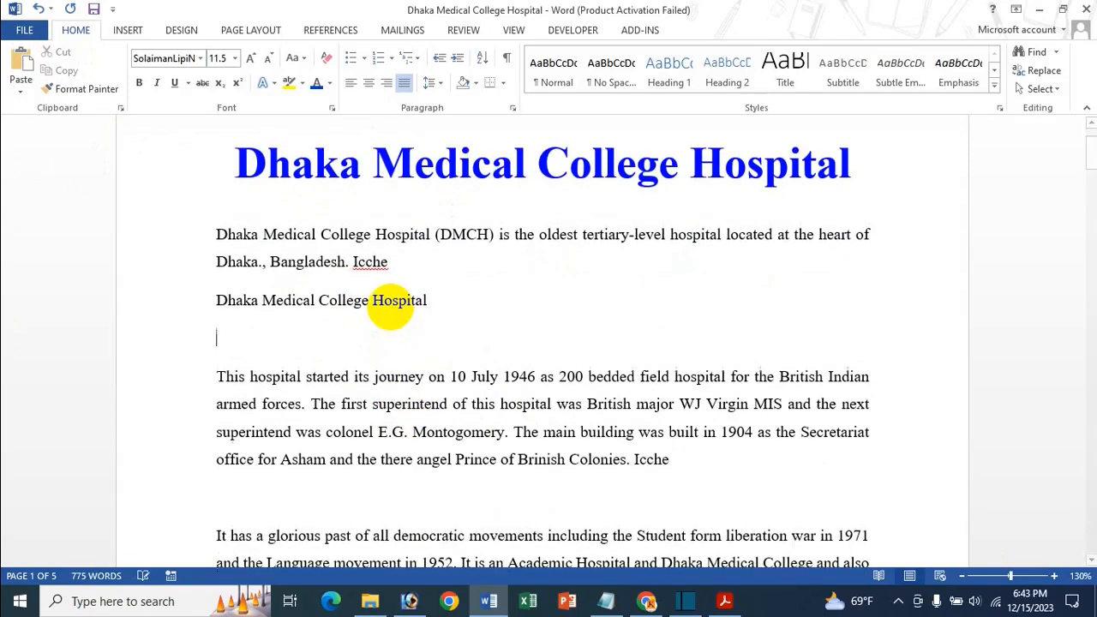
# Step: Cut "Brinish Colonies. Icche" from the end of the second paragraph and paste it on the blank line under the pasted hospital name
pyautogui.doubleClick(233, 234)
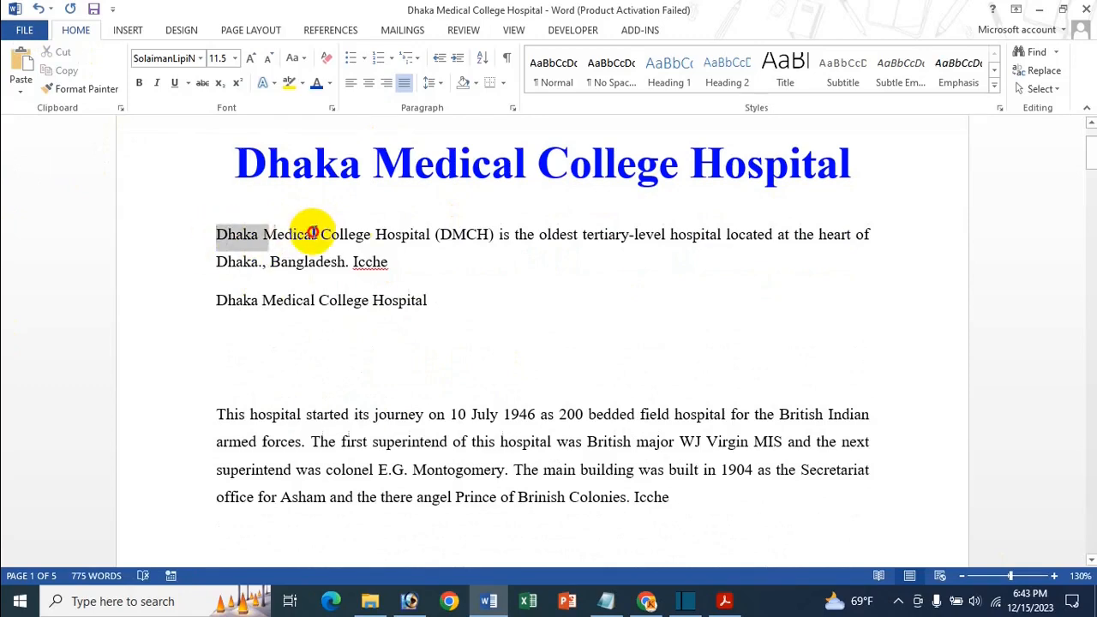
pyautogui.click(422, 236)
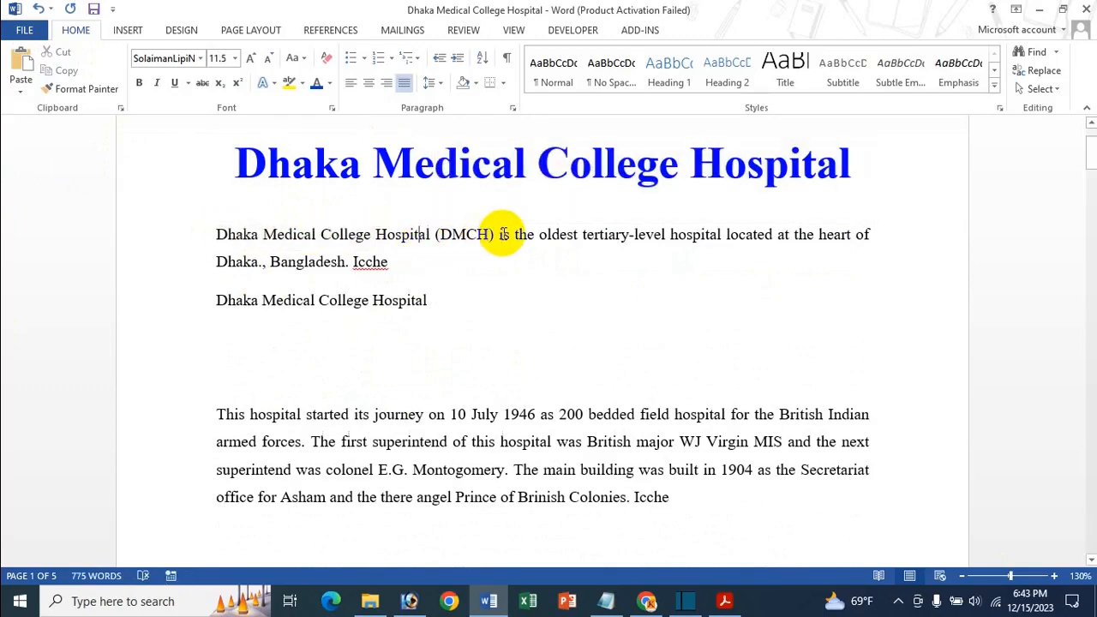
pyautogui.scroll(-3, 550, 367)
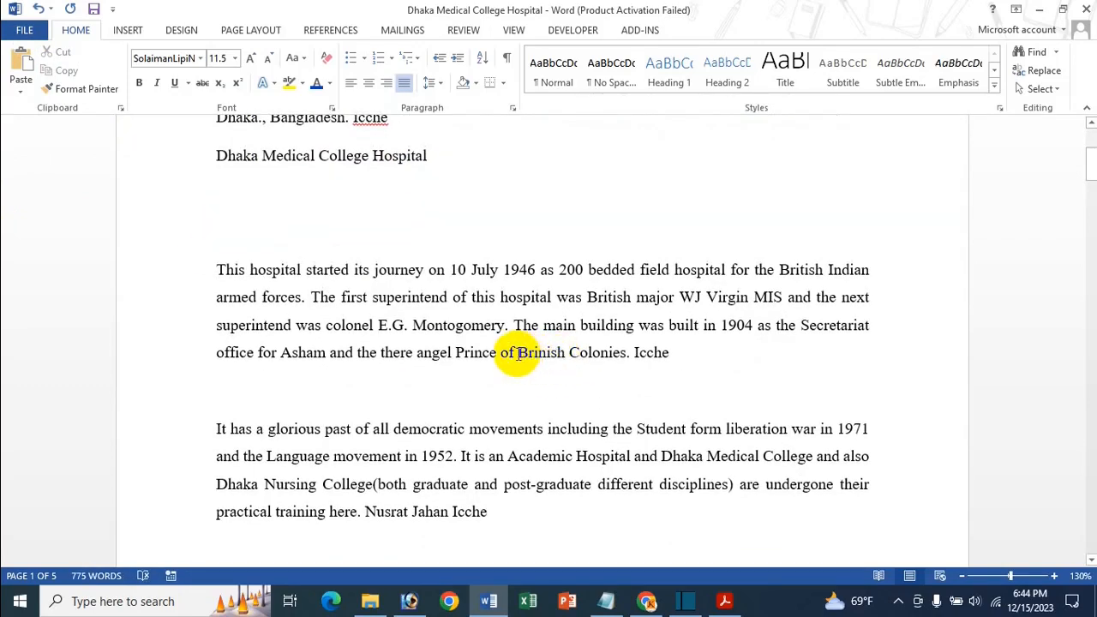
pyautogui.moveTo(518, 353); pyautogui.dragTo(661, 350)
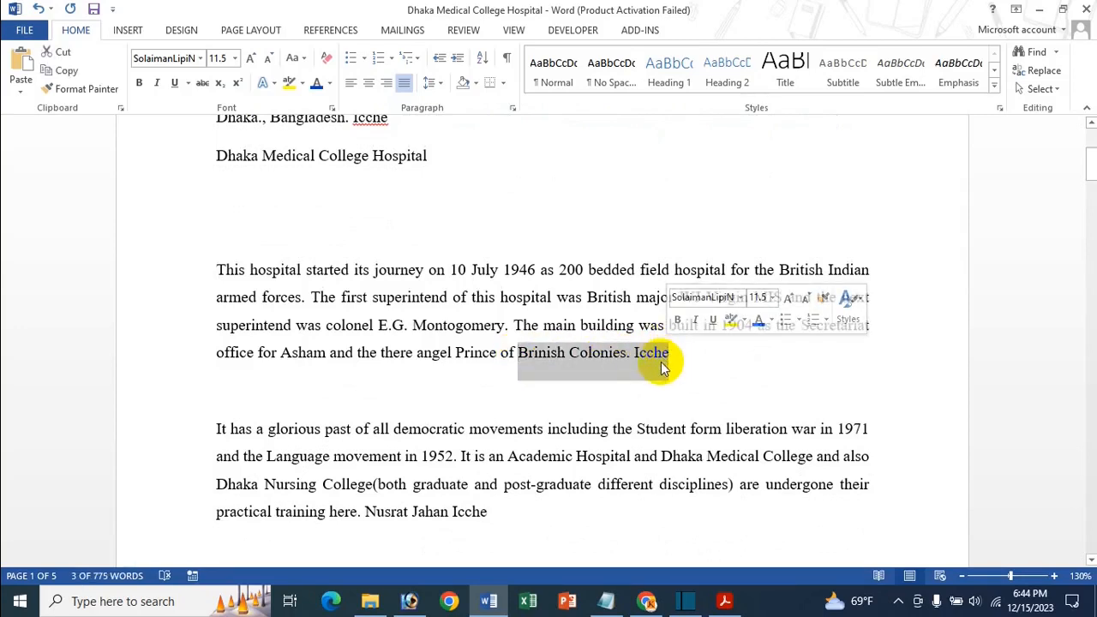
pyautogui.click(57, 52)
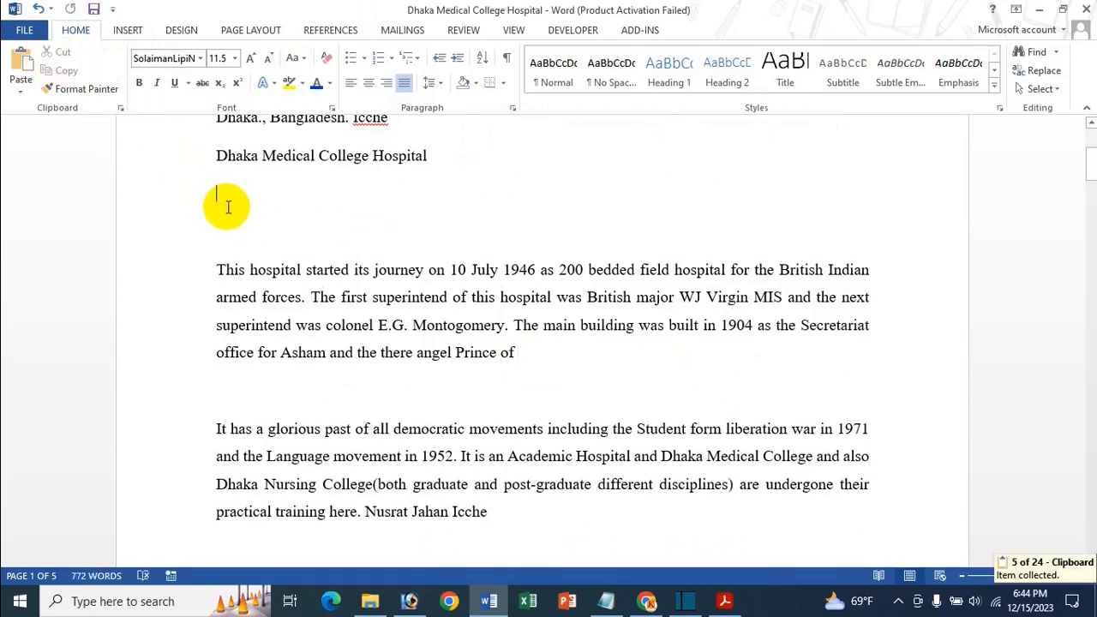
pyautogui.click(26, 64)
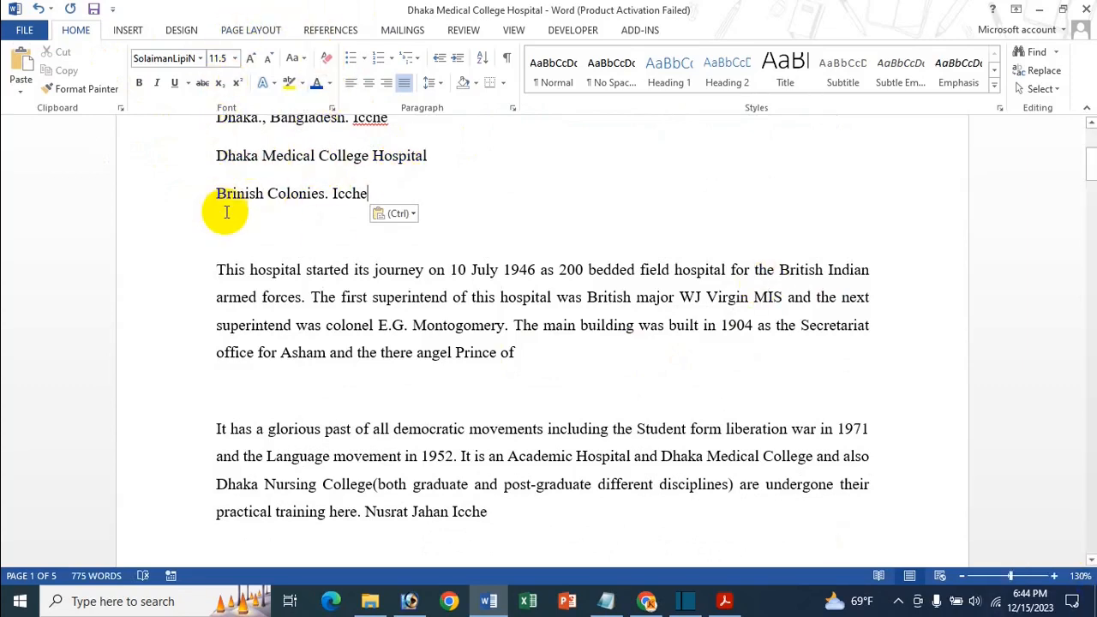
# Step: Undo the cut and paste, the added blank lines and the pasted hospital name
pyautogui.hotkey('ctrl', 'z')
pyautogui.hotkey('ctrl', 'z')
pyautogui.hotkey('ctrl', 'z')
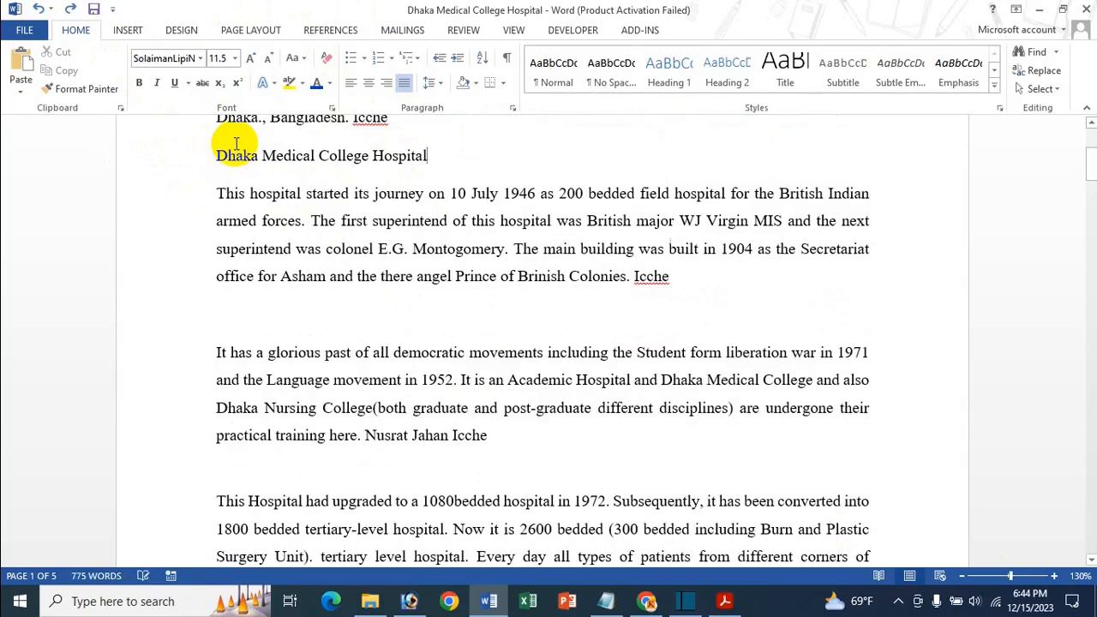
pyautogui.hotkey('ctrl', 'z')
pyautogui.scroll(3, 230, 238)
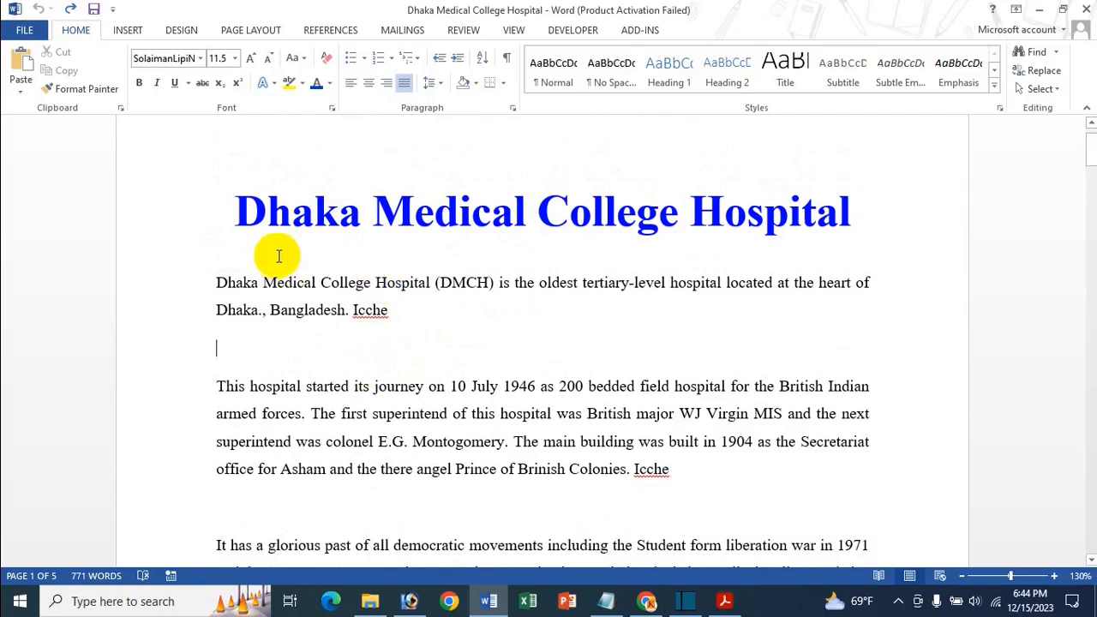
# Step: Copy "Dhaka Medical College Hospital" from the opening paragraph to the empty line below it, and add two blank lines underneath
pyautogui.moveTo(216, 284); pyautogui.dragTo(426, 285)
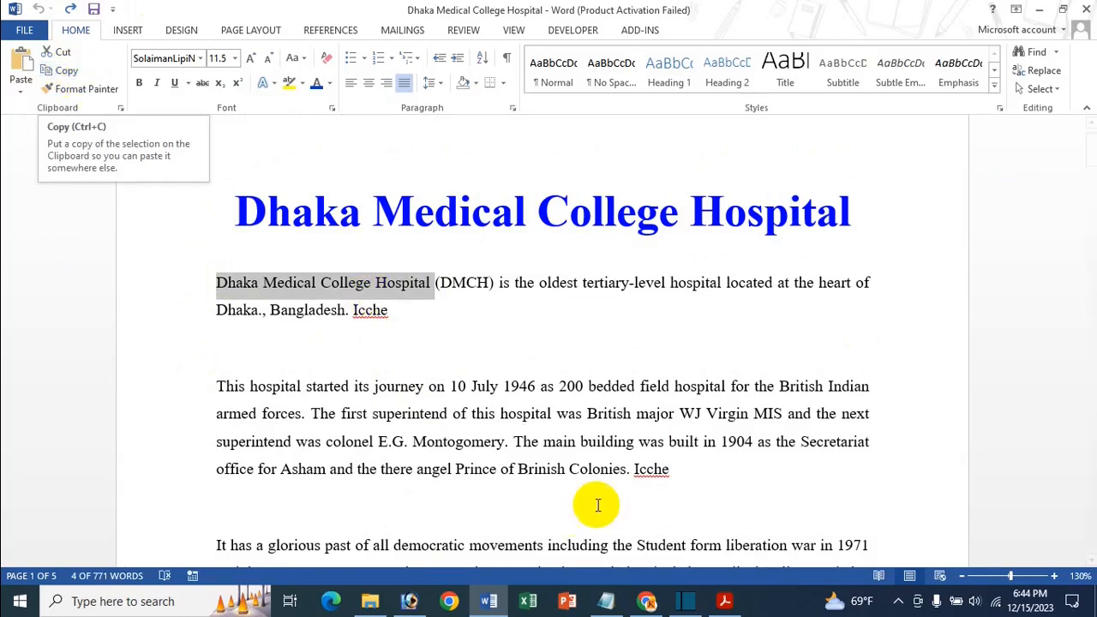
pyautogui.hotkey('ctrl', 'c')
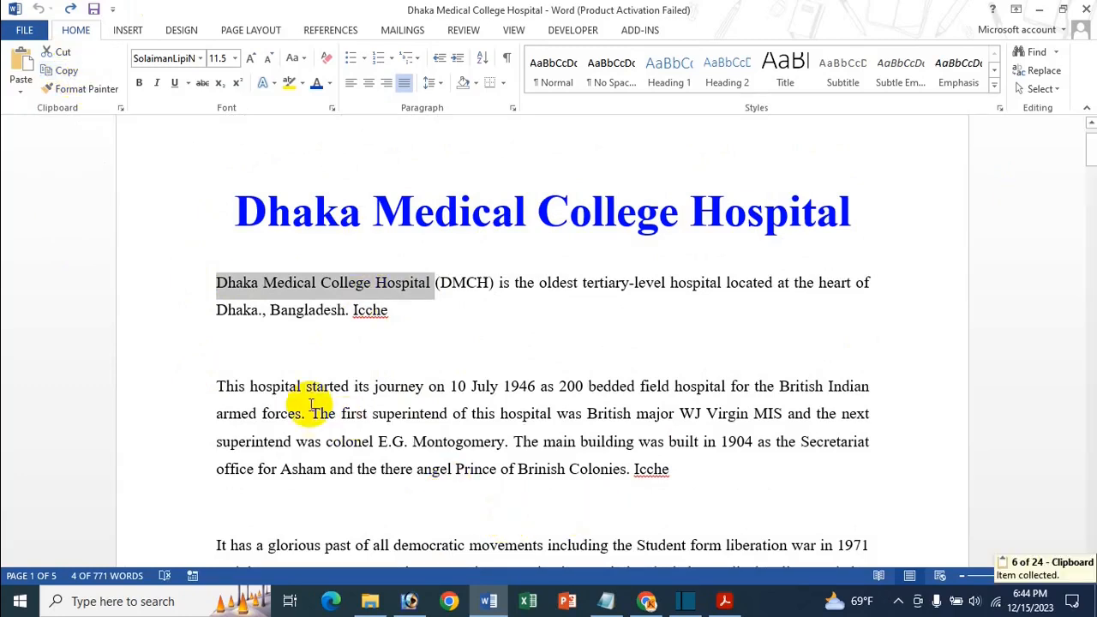
pyautogui.click(400, 318)
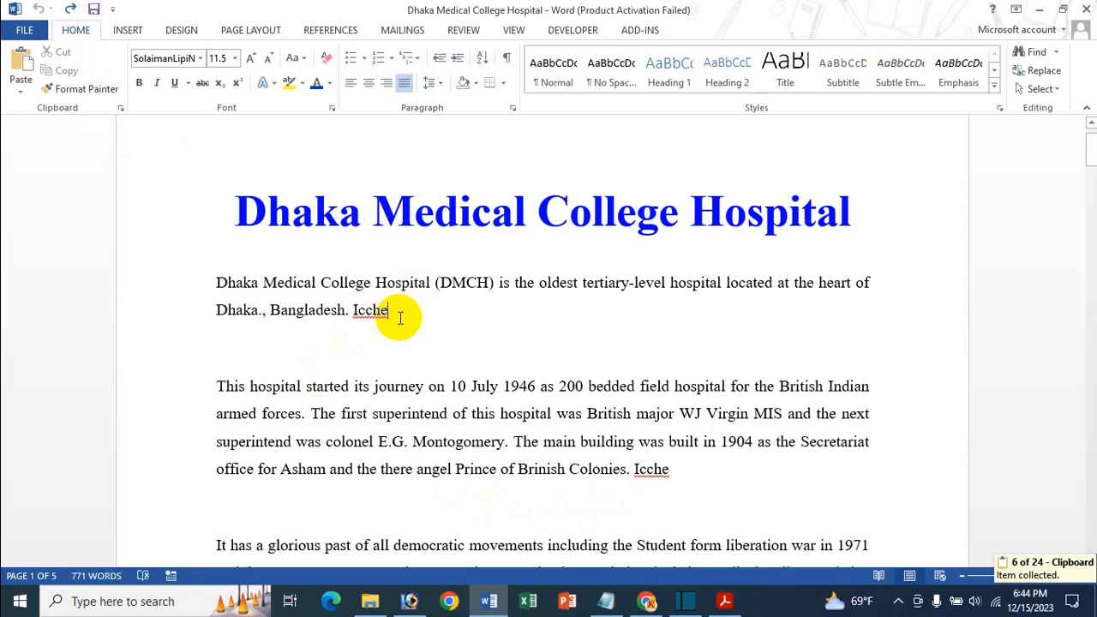
pyautogui.click(368, 341)
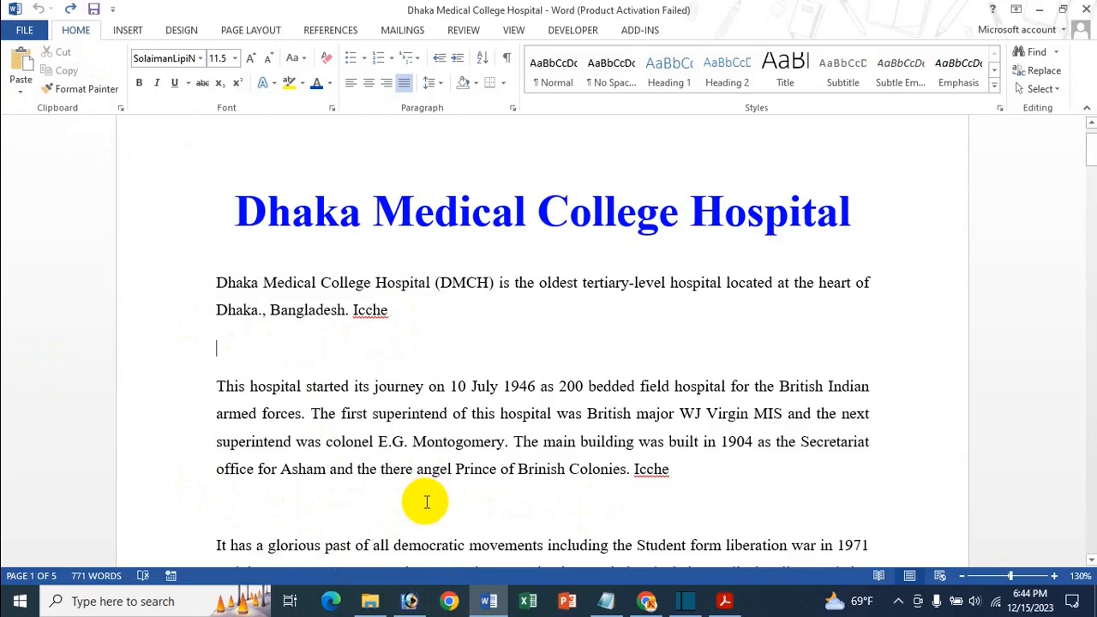
pyautogui.hotkey('ctrl', 'v')
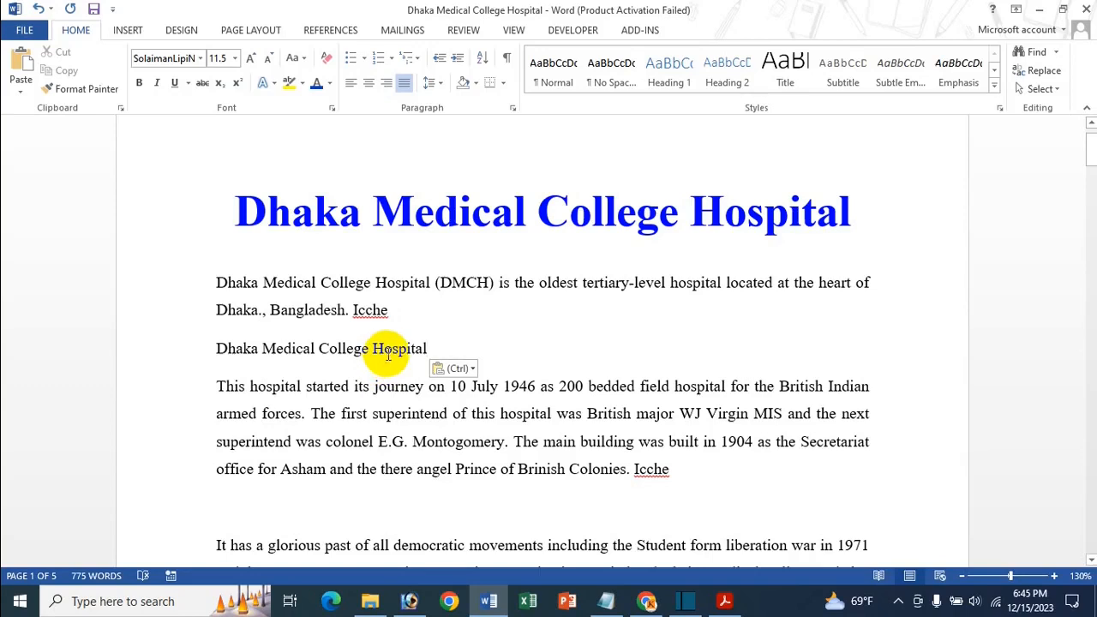
pyautogui.press('Return')
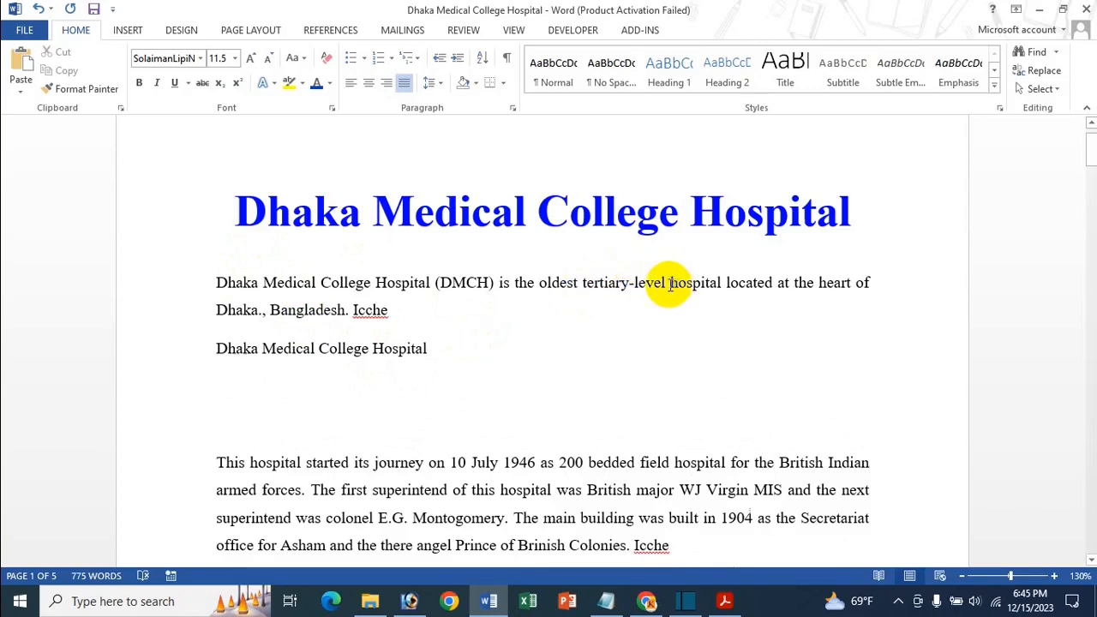
# Step: Cut "hospital located" from the opening paragraph and paste it on the blank line just above the "This hospital started" paragraph
pyautogui.moveTo(669, 284); pyautogui.dragTo(760, 285)
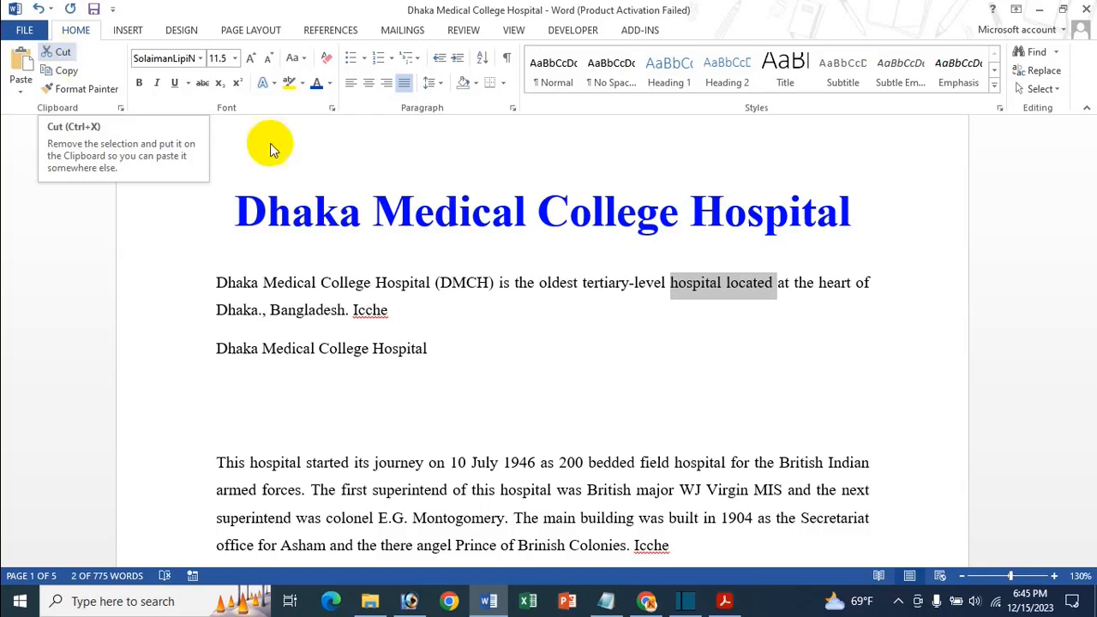
pyautogui.hotkey('ctrl', 'x')
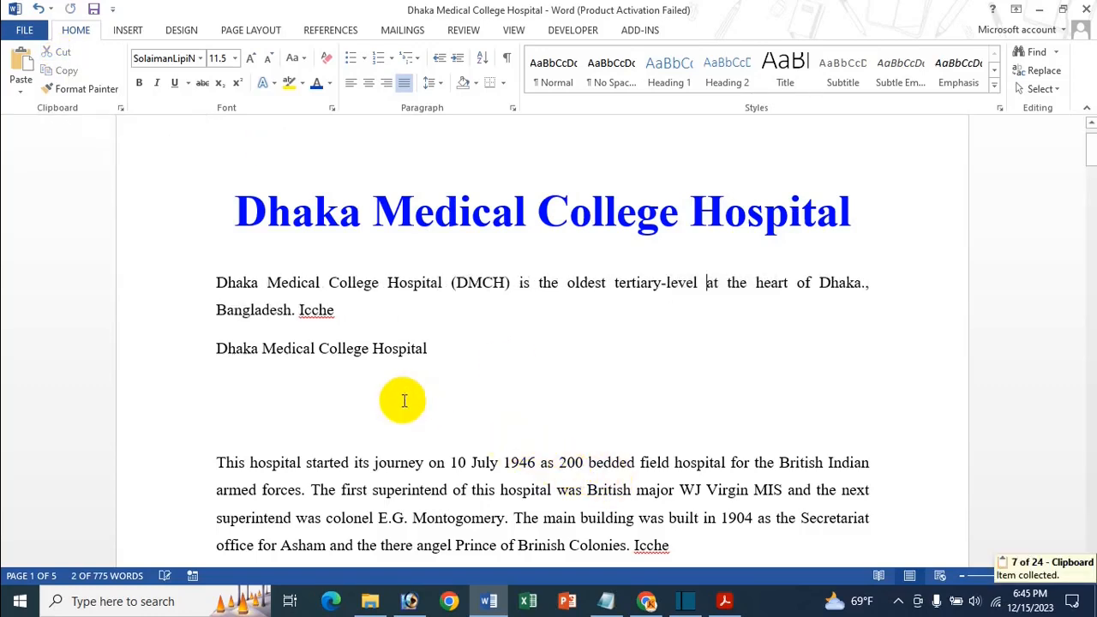
pyautogui.click(325, 416)
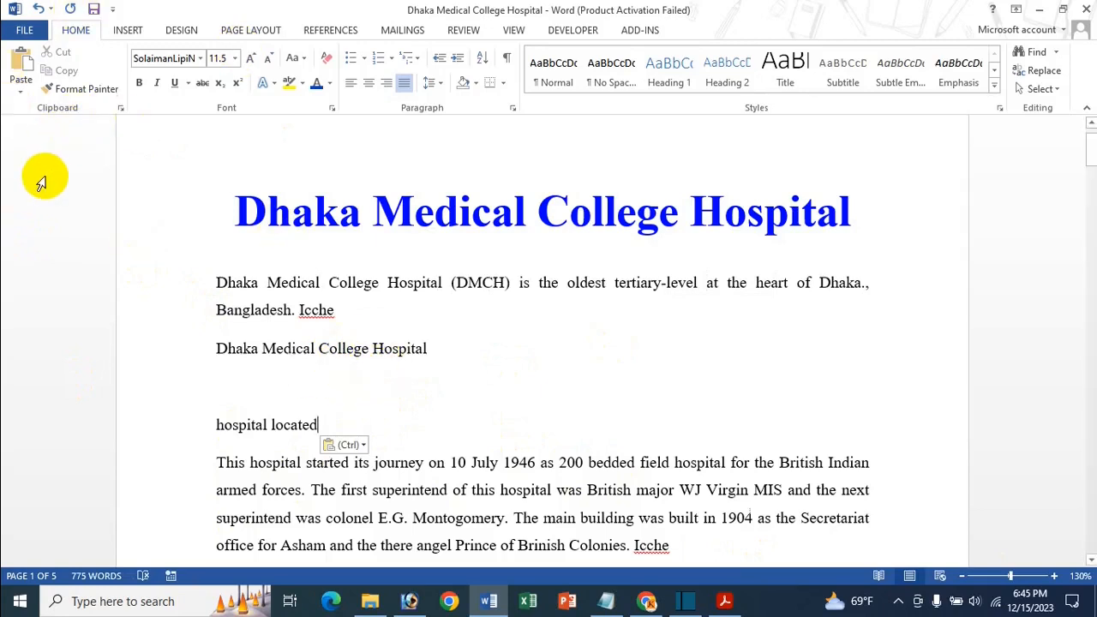
# Step: Undo the move of "hospital located", the blank lines and the pasted hospital name
pyautogui.hotkey('ctrl', 'z')
pyautogui.hotkey('ctrl', 'z')
pyautogui.hotkey('ctrl', 'z')
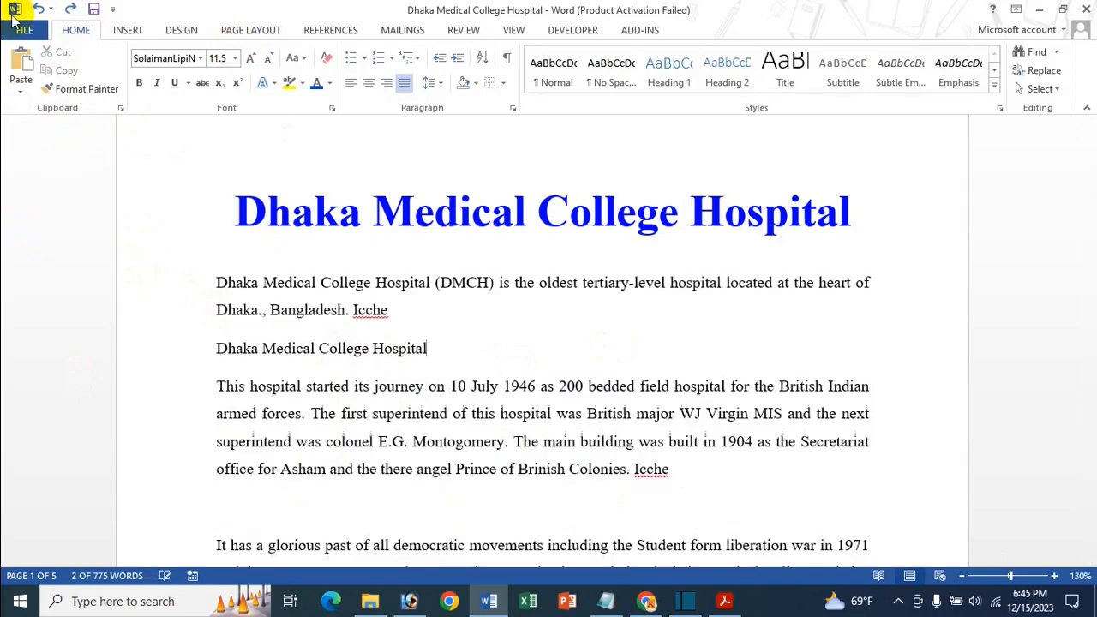
pyautogui.hotkey('ctrl', 'z')
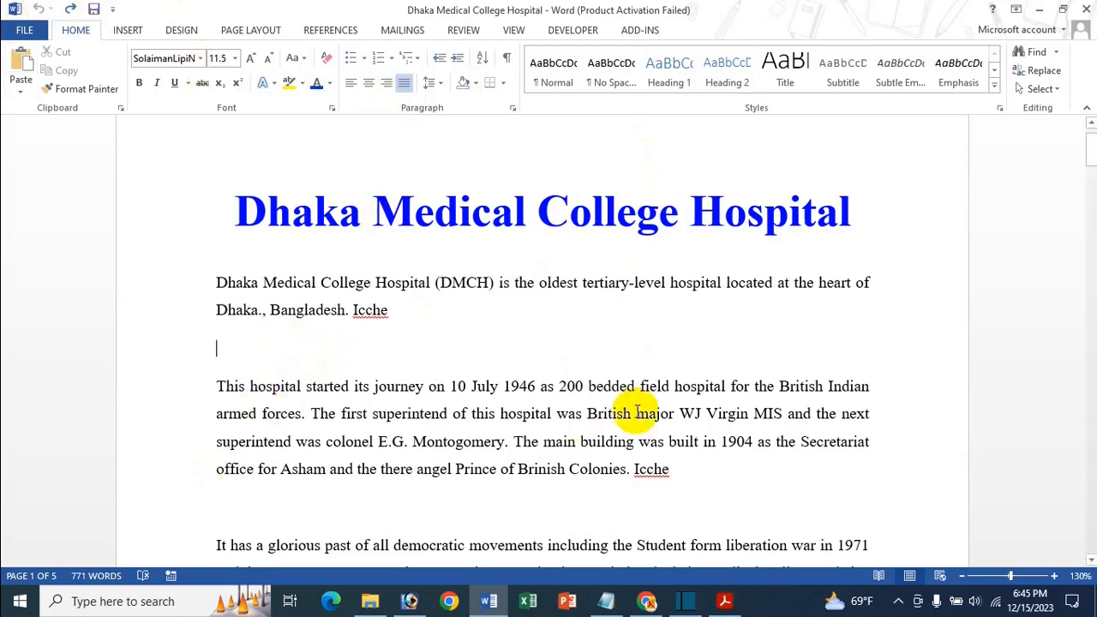
# Step: Switch to the Adobe Acrobat window with the "2 Ways Use Undo Redo" document
pyautogui.moveTo(725, 601)
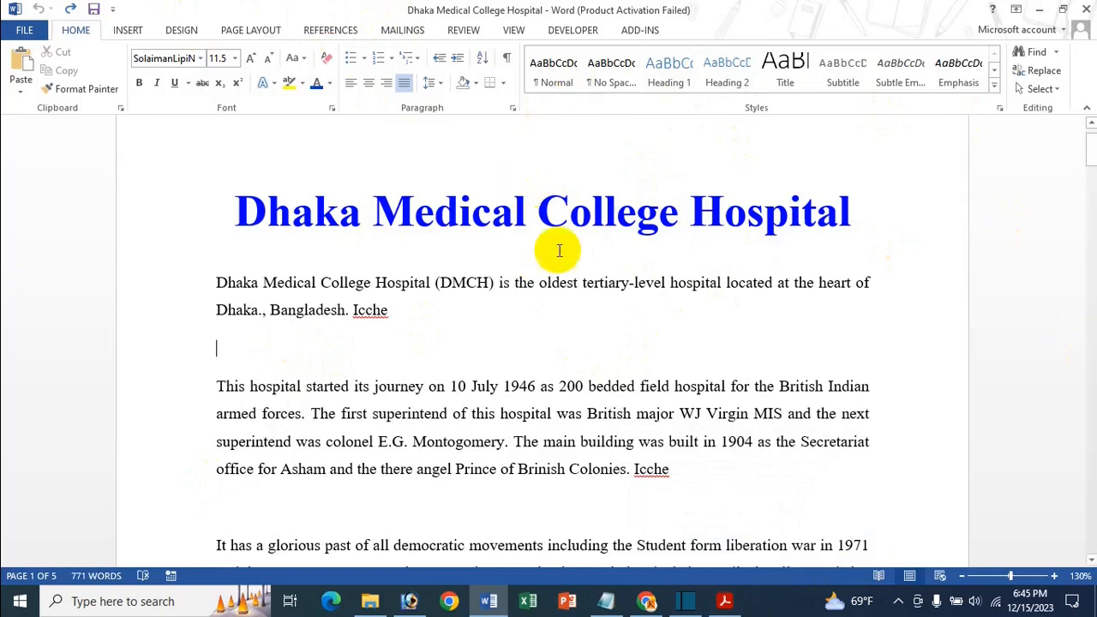
pyautogui.click(725, 602)
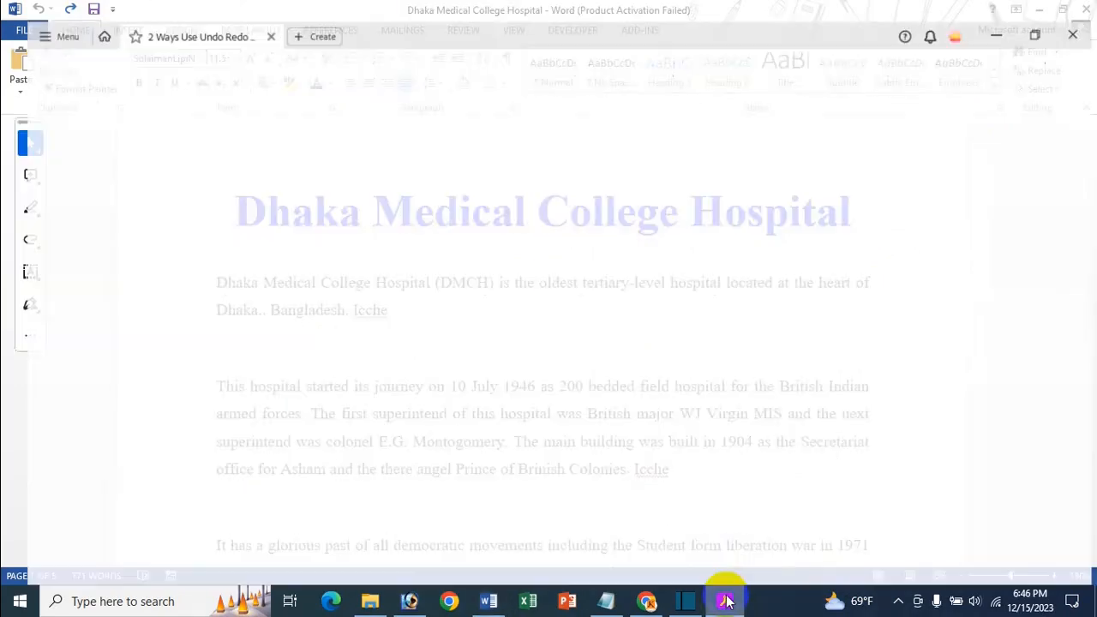